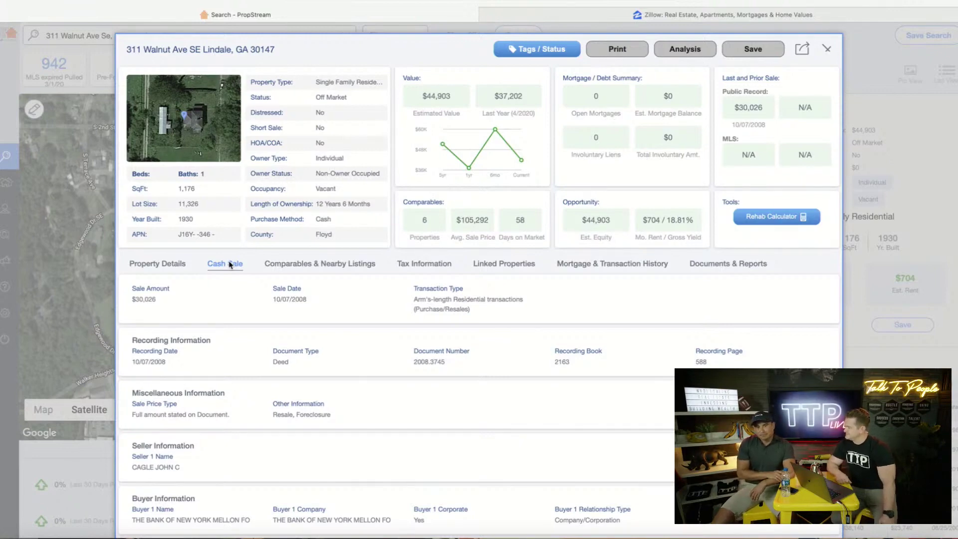
pyautogui.click(214, 129)
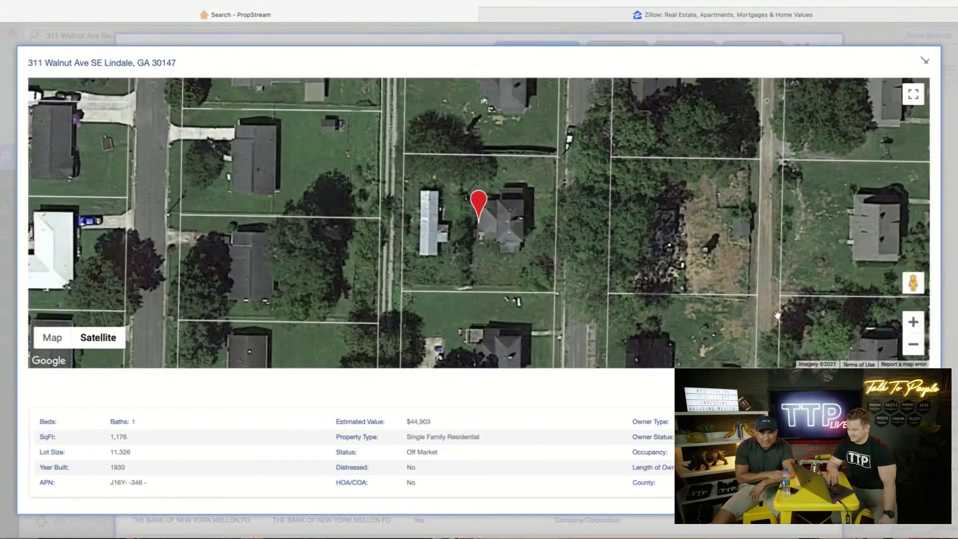
pyautogui.moveTo(913, 283); pyautogui.dragTo(571, 218)
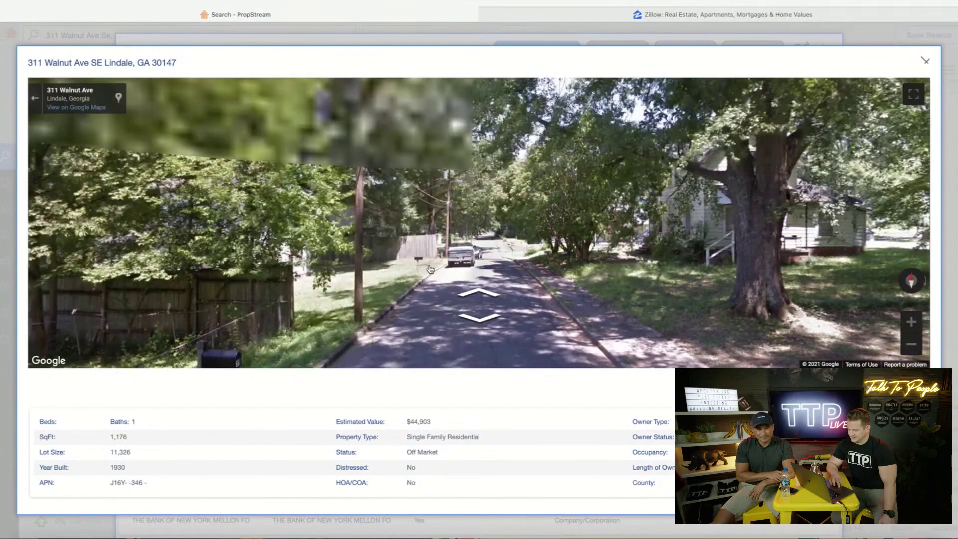
pyautogui.moveTo(212, 259); pyautogui.dragTo(485, 240)
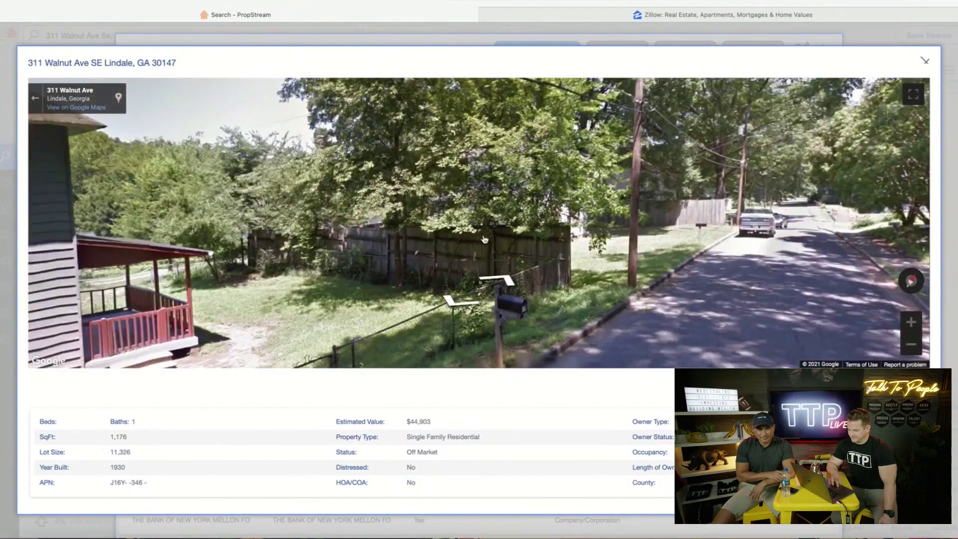
pyautogui.click(479, 240)
pyautogui.moveTo(780, 238); pyautogui.dragTo(845, 250)
pyautogui.moveTo(614, 234); pyautogui.dragTo(739, 271)
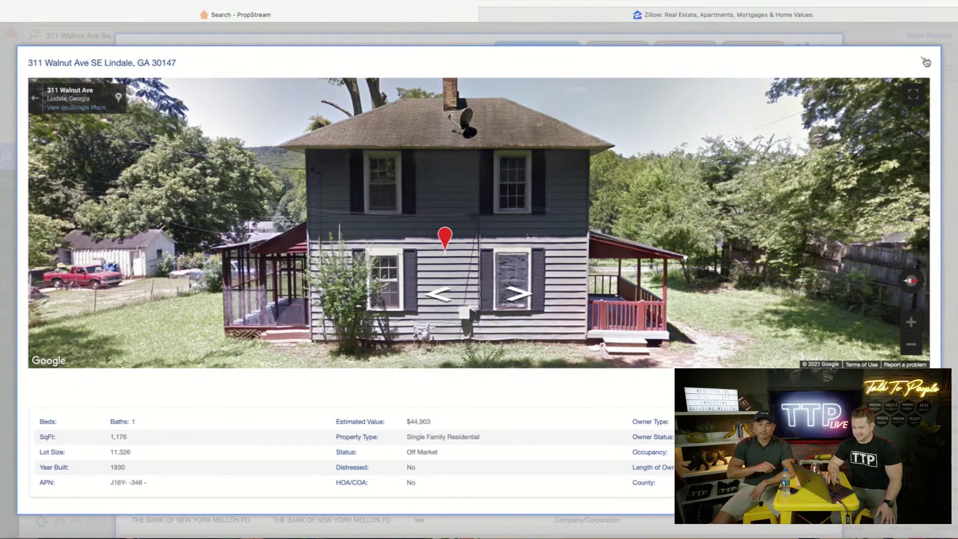
# Leave Street View and show comparables drawn from both public record and MLS data
pyautogui.click(926, 62)
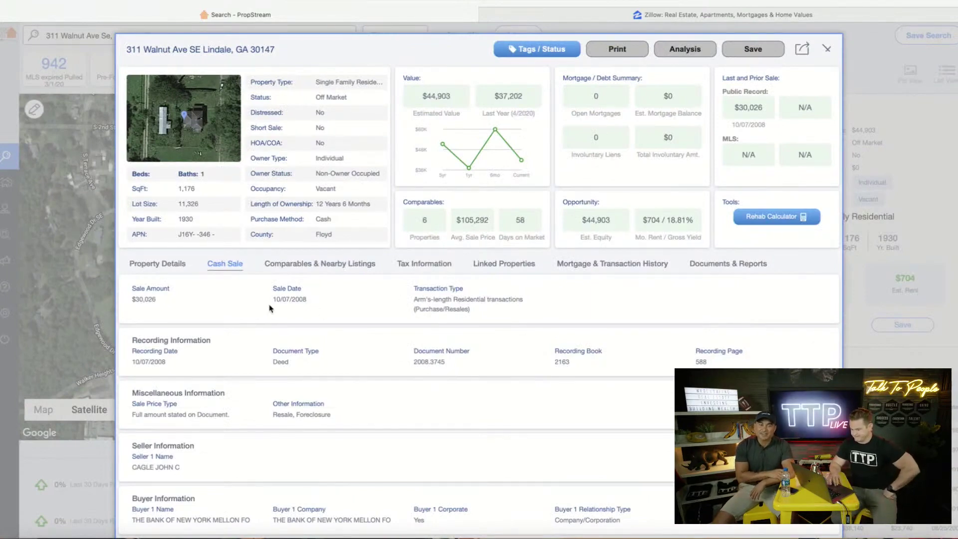
pyautogui.click(325, 264)
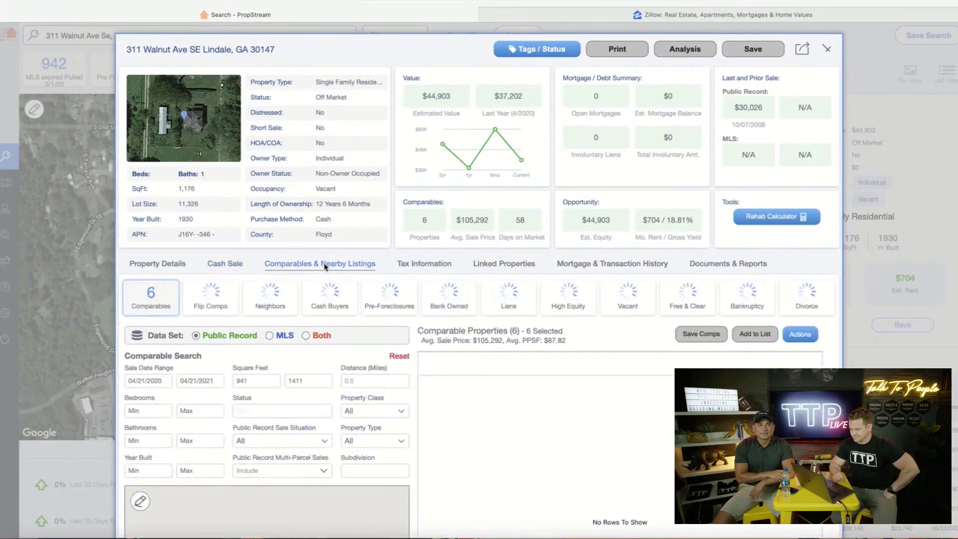
pyautogui.scroll(-3, 337, 299)
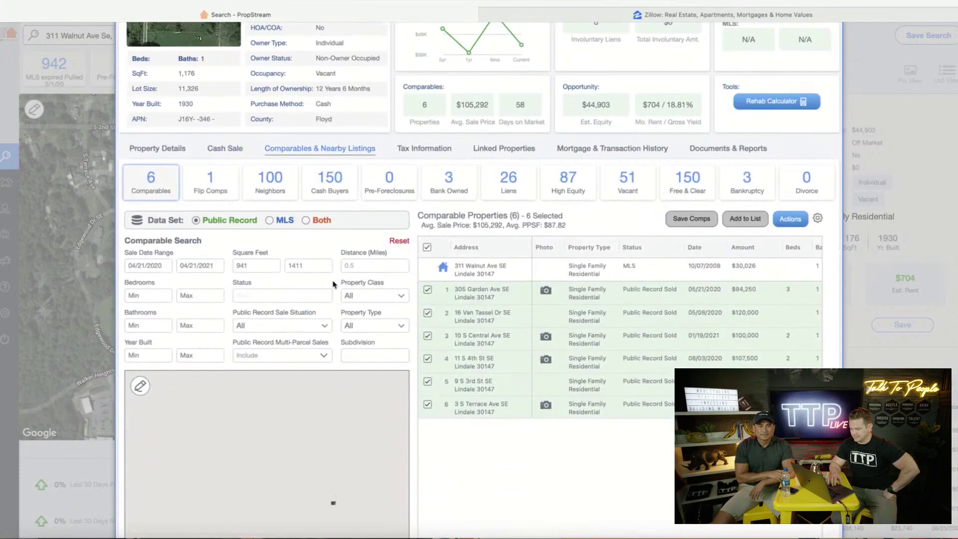
pyautogui.click(306, 220)
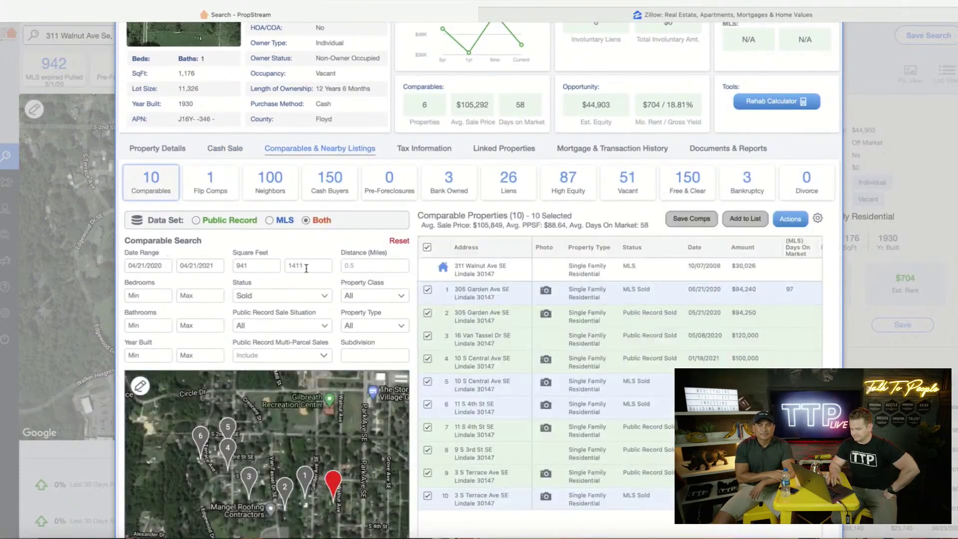
# Set the comparables start date to 01/21/2021
pyautogui.click(150, 265)
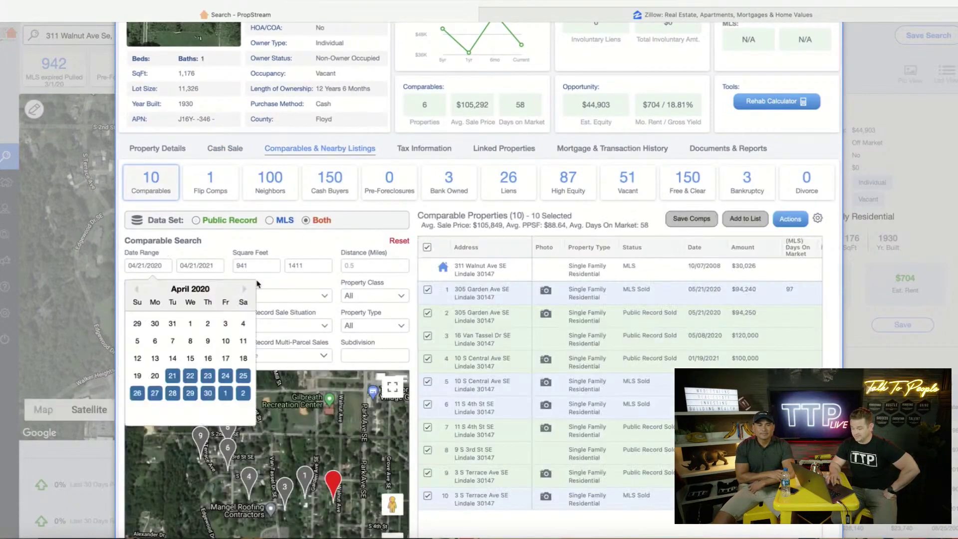
pyautogui.click(244, 290)
pyautogui.click(244, 290)
pyautogui.click(244, 290)
pyautogui.click(244, 289)
pyautogui.click(244, 290)
pyautogui.click(244, 289)
pyautogui.click(245, 290)
pyautogui.click(244, 290)
pyautogui.click(245, 290)
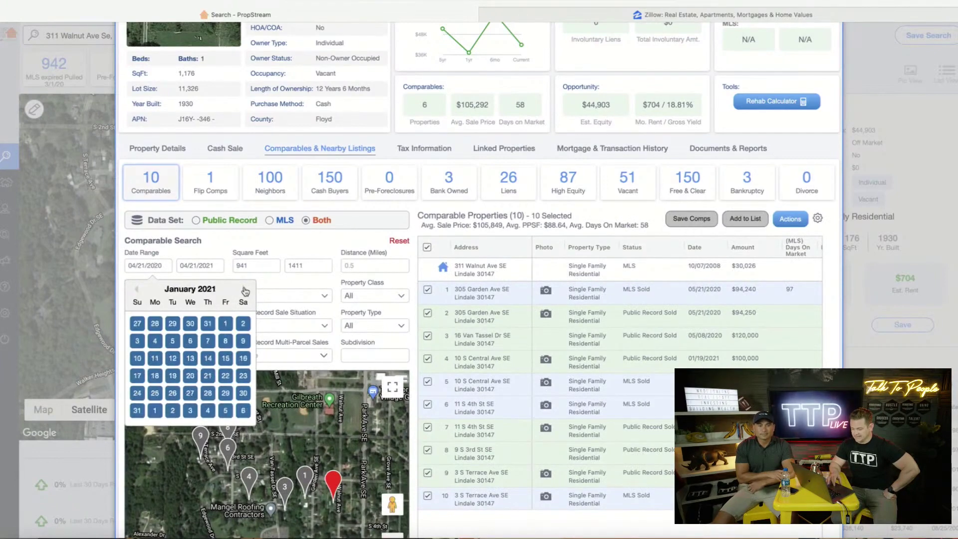
pyautogui.click(208, 377)
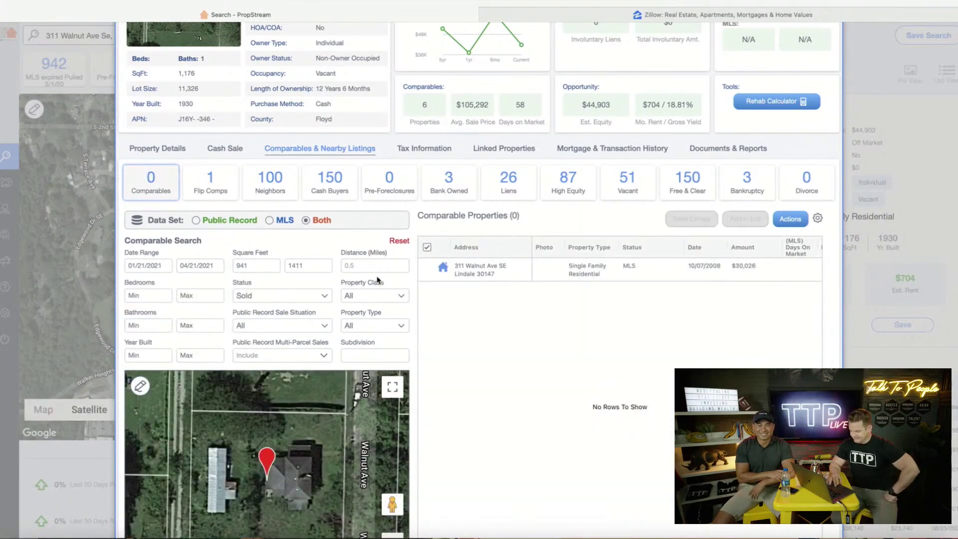
# Add Active, Contingent and Pending to the Sold listing status filter
pyautogui.click(327, 298)
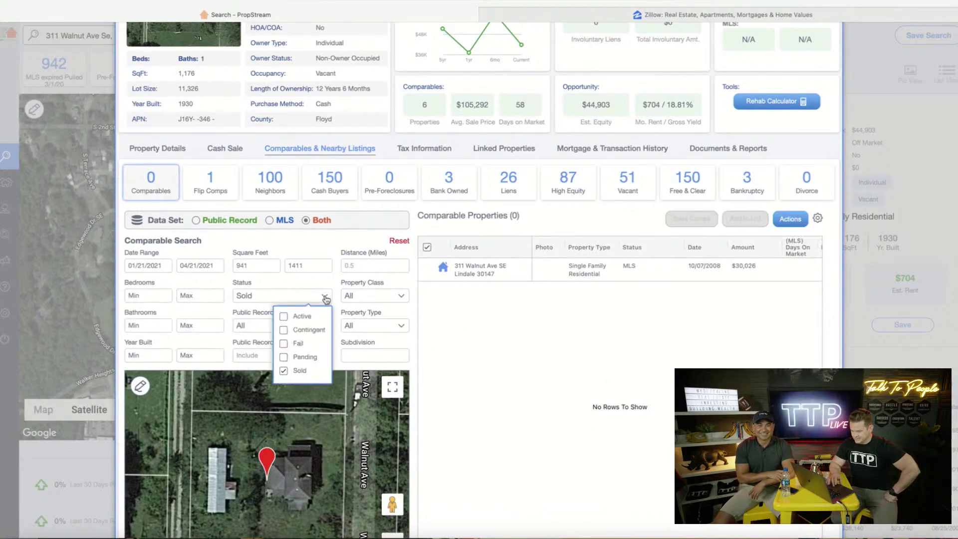
pyautogui.click(283, 316)
pyautogui.click(283, 329)
pyautogui.click(283, 356)
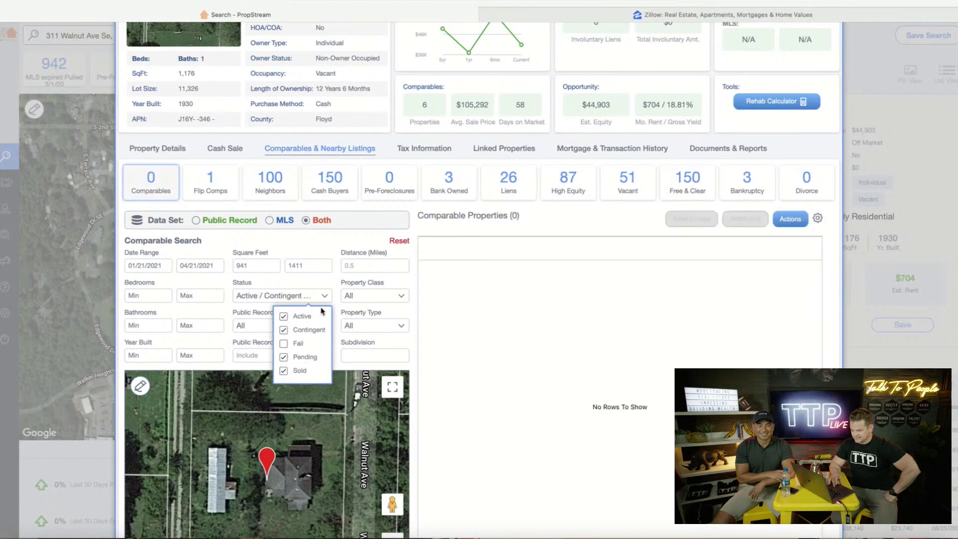
pyautogui.click(325, 280)
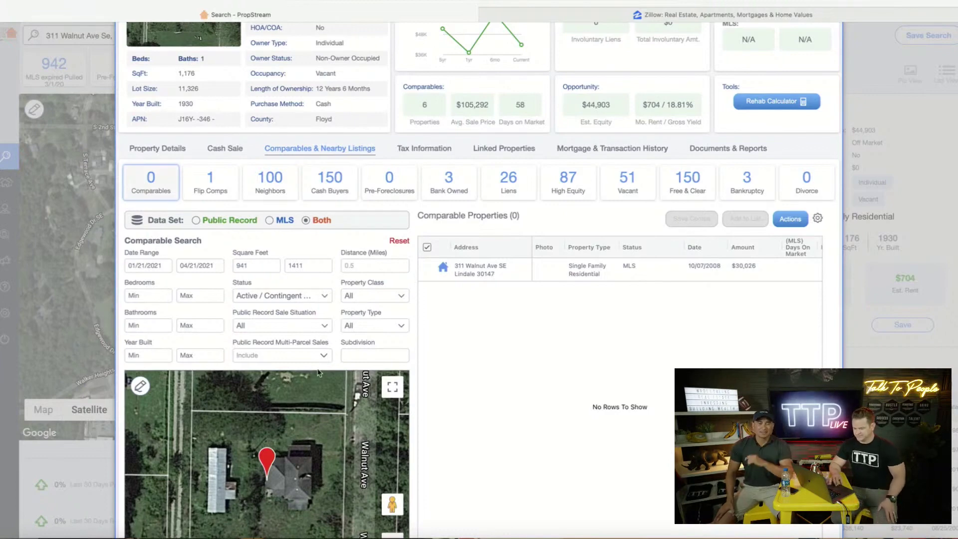
# Limit the comparables search distance to 1 mile
pyautogui.click(398, 265)
pyautogui.write('1')
pyautogui.press('Return')
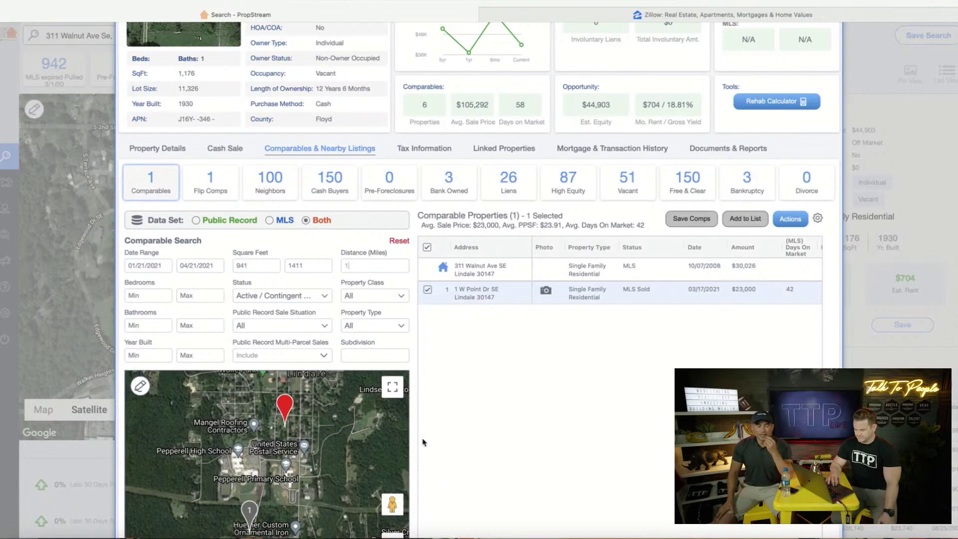
pyautogui.scroll(-1, 412, 418)
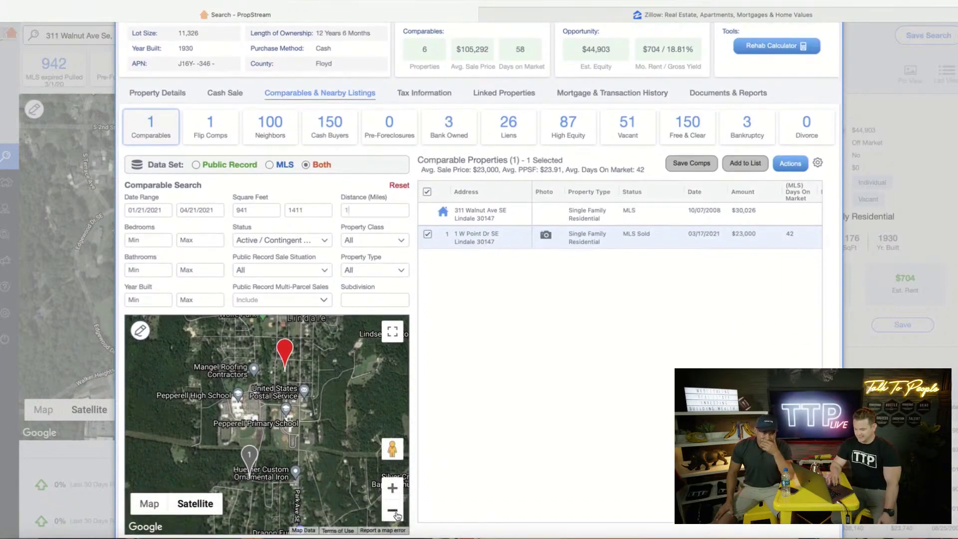
# Zoom the map out, then back in over Lindale to center the subject pin
pyautogui.click(393, 511)
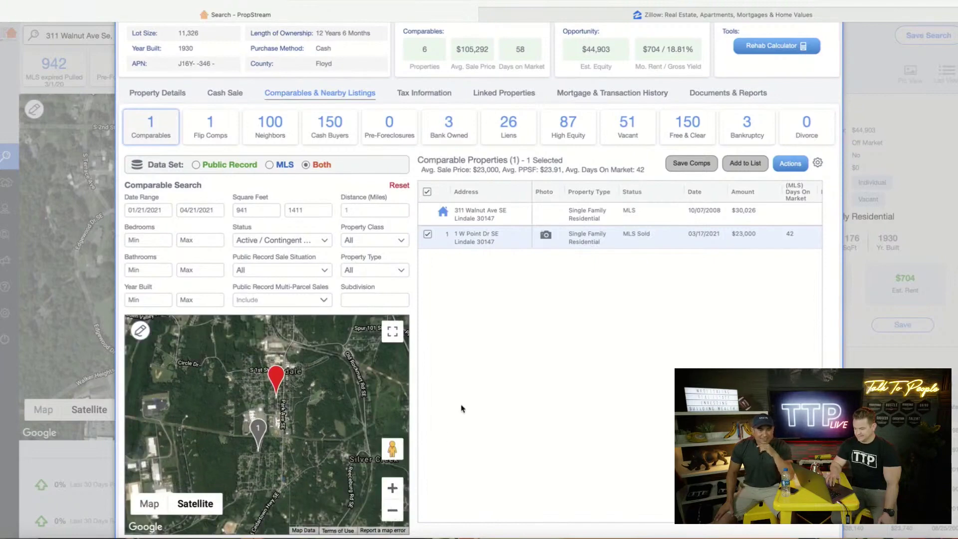
pyautogui.scroll(3, 461, 408)
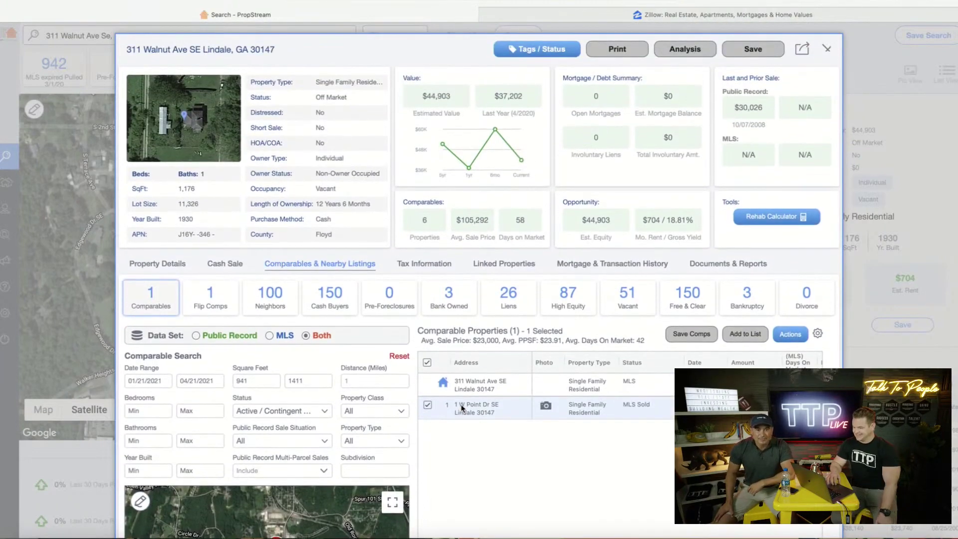
pyautogui.scroll(-1, 461, 408)
pyautogui.scroll(-4, 461, 408)
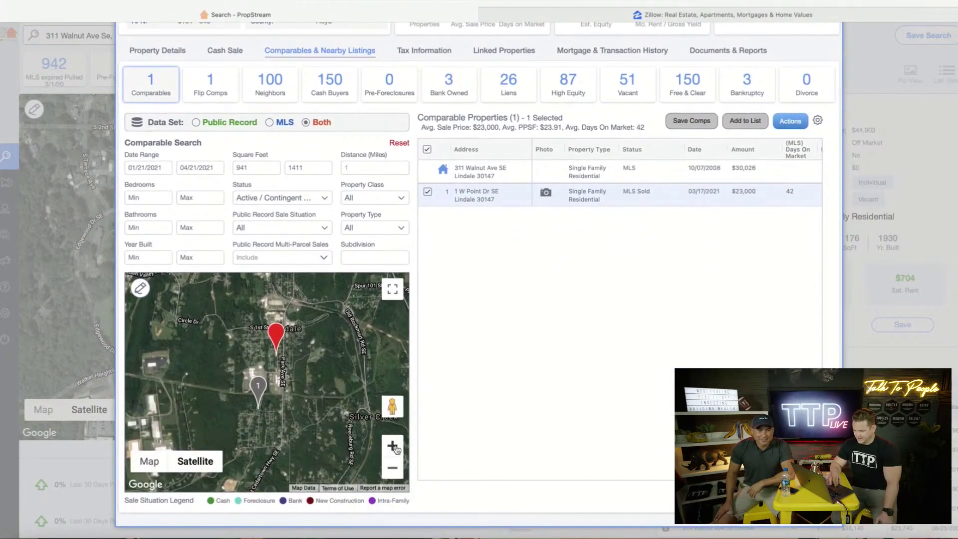
pyautogui.click(392, 446)
pyautogui.click(393, 446)
pyautogui.click(392, 446)
pyautogui.click(393, 446)
pyautogui.moveTo(350, 352); pyautogui.dragTo(344, 400)
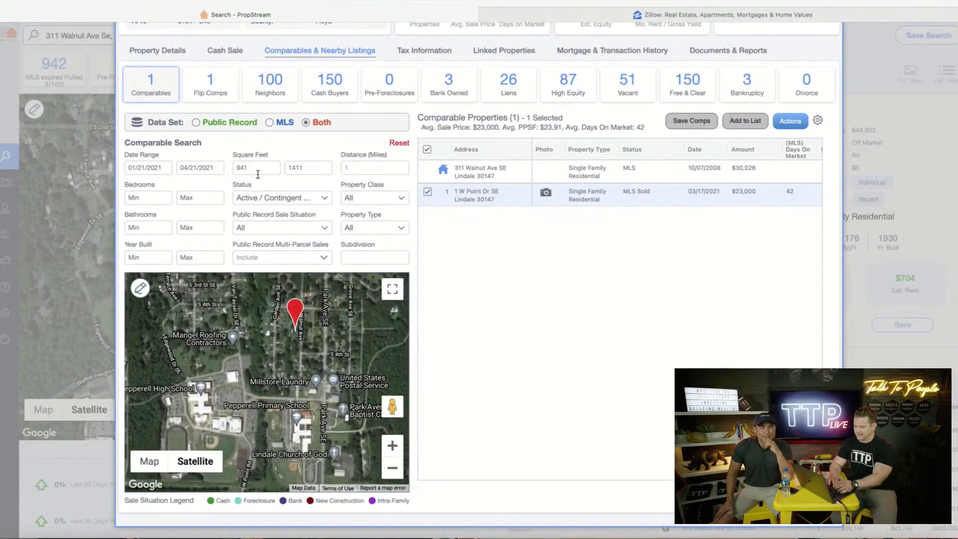
# Clear the minimum and maximum square footage limits
pyautogui.press('BackSpace')
pyautogui.doubleClick(304, 170)
pyautogui.press('BackSpace')
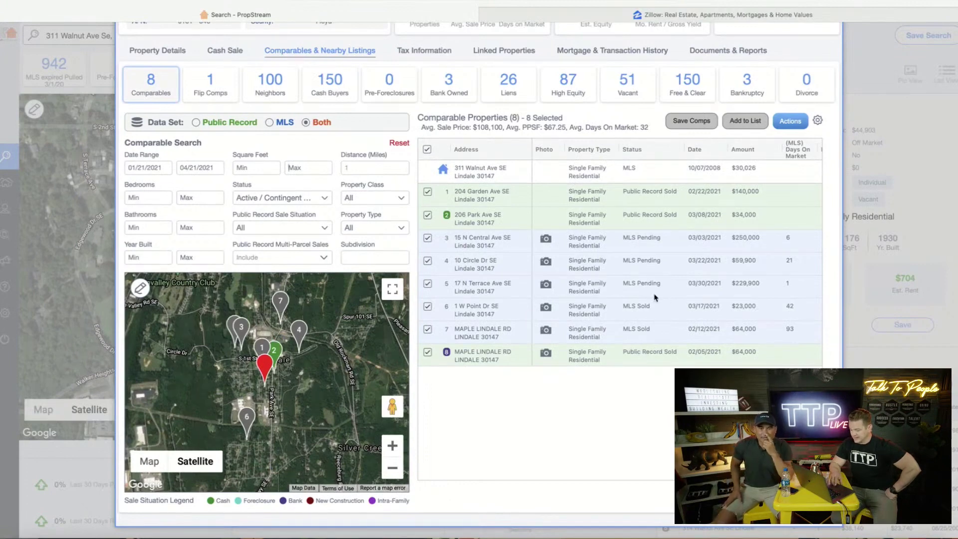
# Zoom the map in on the subject pin and scroll across the comparables table columns
pyautogui.click(392, 446)
pyautogui.click(392, 446)
pyautogui.click(392, 446)
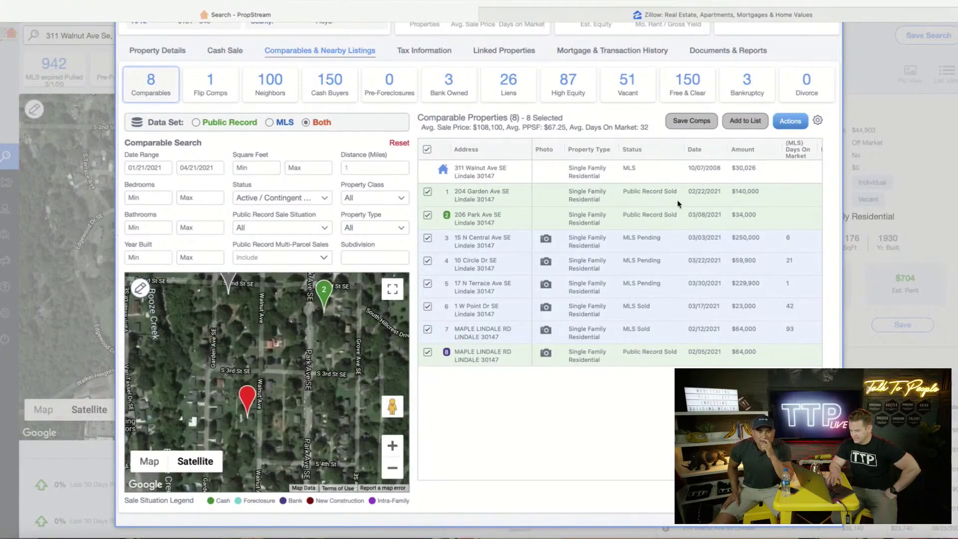
pyautogui.hscroll(5, 682, 200)
pyautogui.scroll(1, 683, 201)
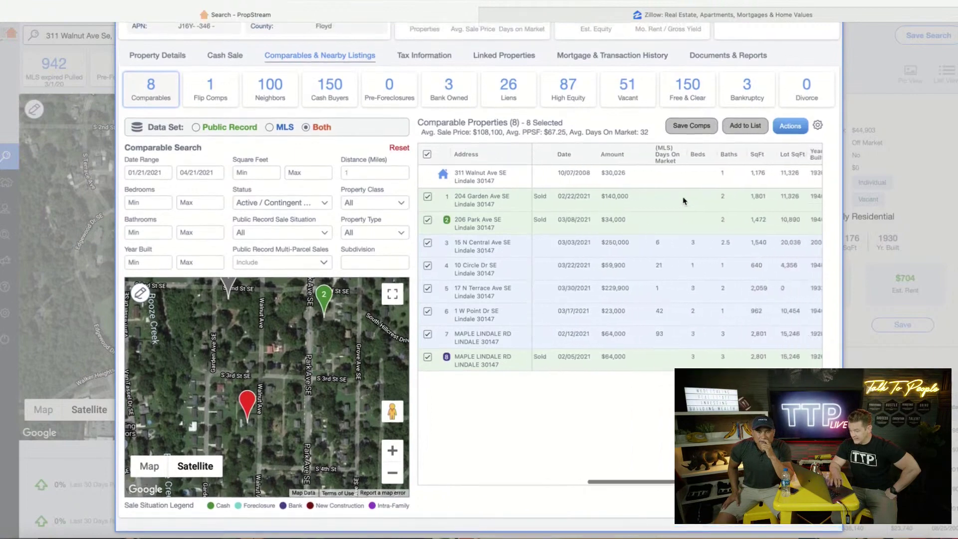
pyautogui.hscroll(1, 683, 200)
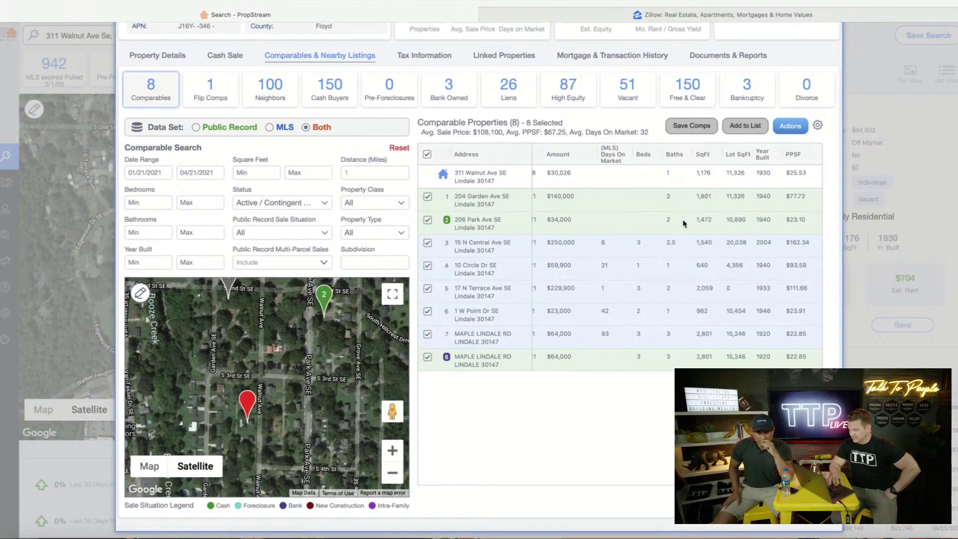
pyautogui.scroll(-1, 685, 219)
pyautogui.hscroll(-5, 684, 222)
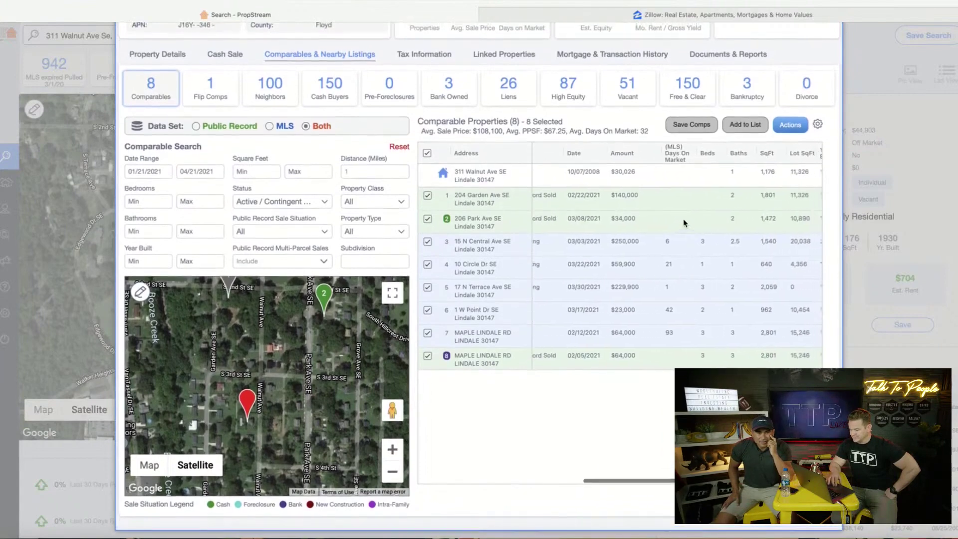
pyautogui.hscroll(3, 683, 222)
pyautogui.scroll(1, 683, 222)
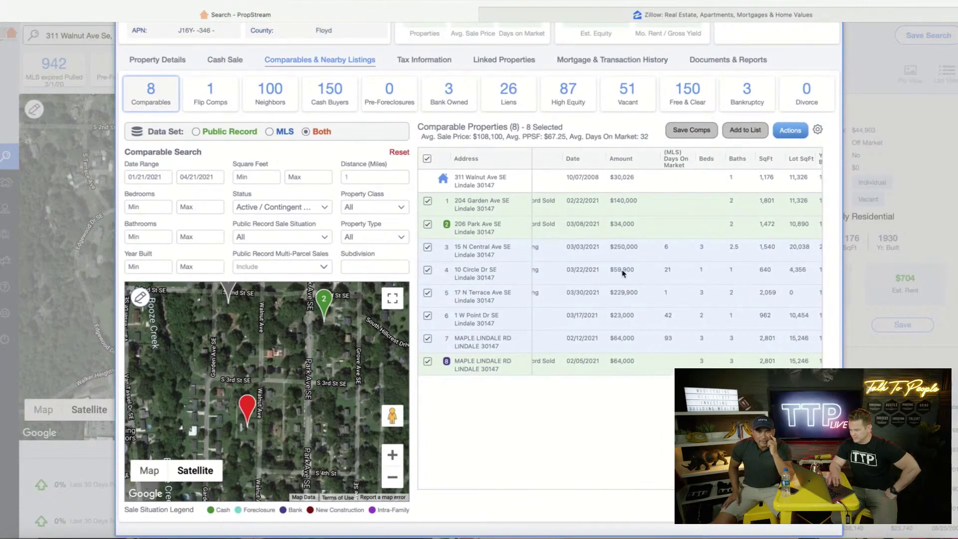
pyautogui.scroll(-1, 622, 273)
pyautogui.hscroll(-5, 618, 272)
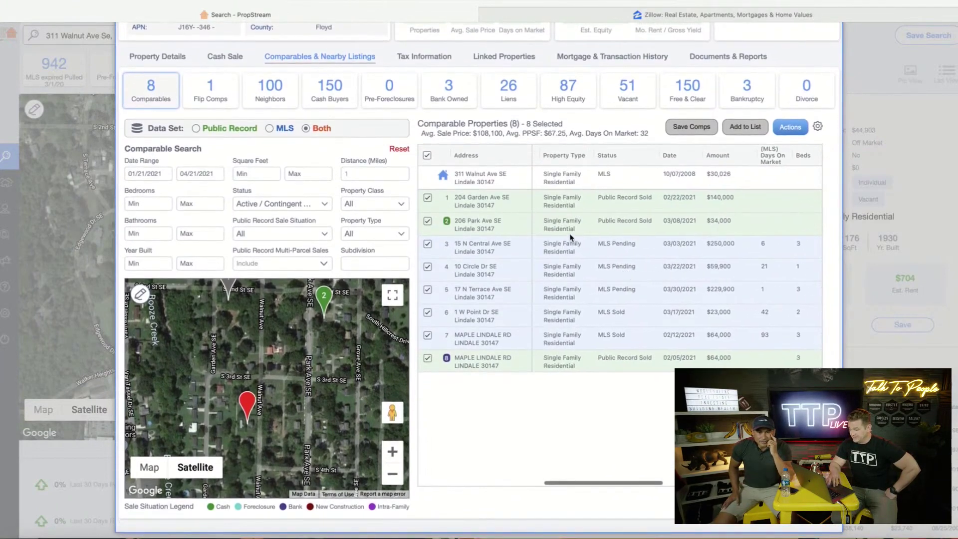
pyautogui.scroll(1, 596, 233)
pyautogui.hscroll(-2, 571, 234)
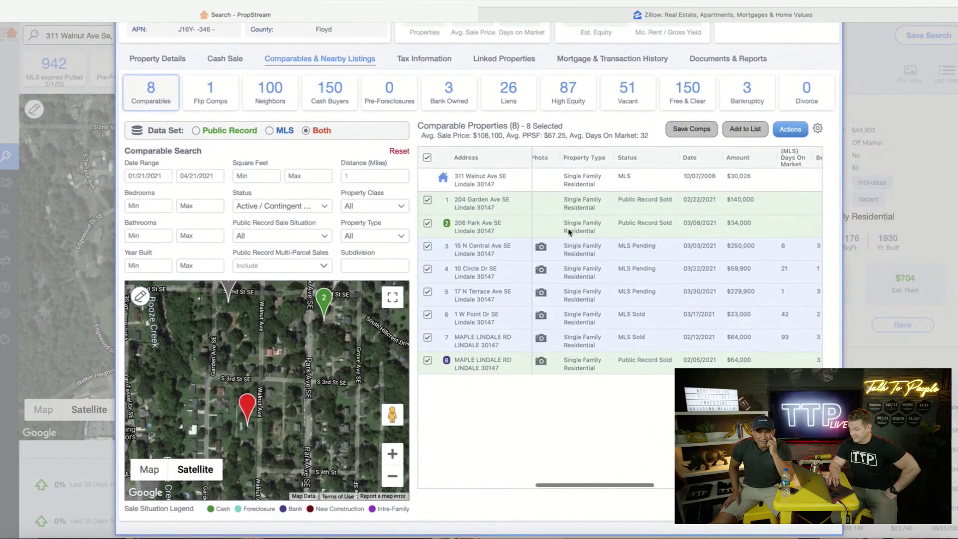
pyautogui.moveTo(564, 227)
pyautogui.click(562, 248)
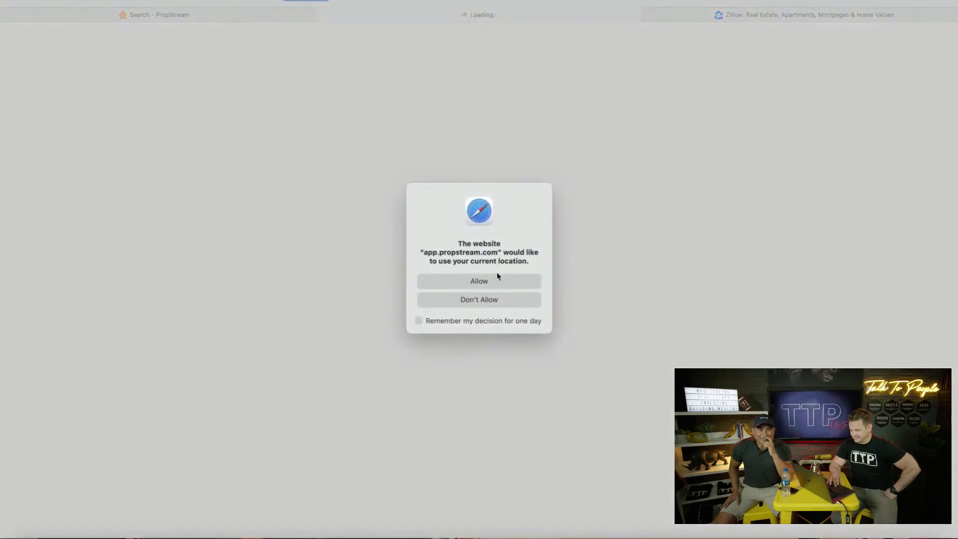
pyautogui.click(495, 281)
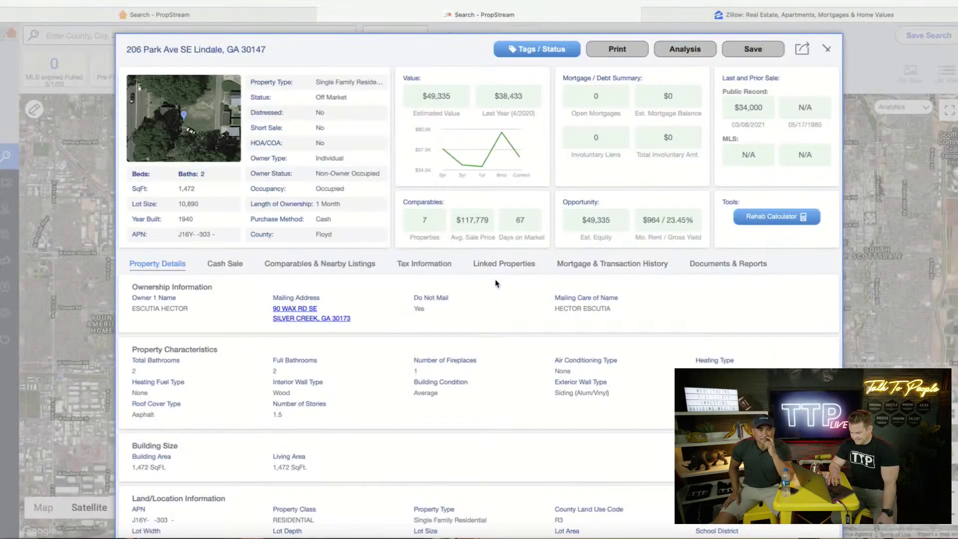
pyautogui.moveTo(192, 307); pyautogui.dragTo(122, 309)
pyautogui.click(192, 322)
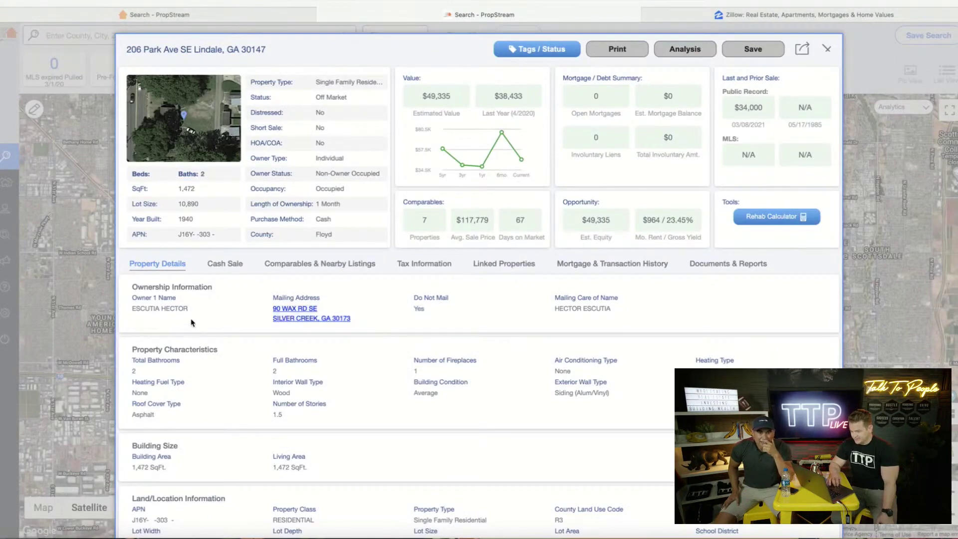
pyautogui.scroll(-3, 191, 322)
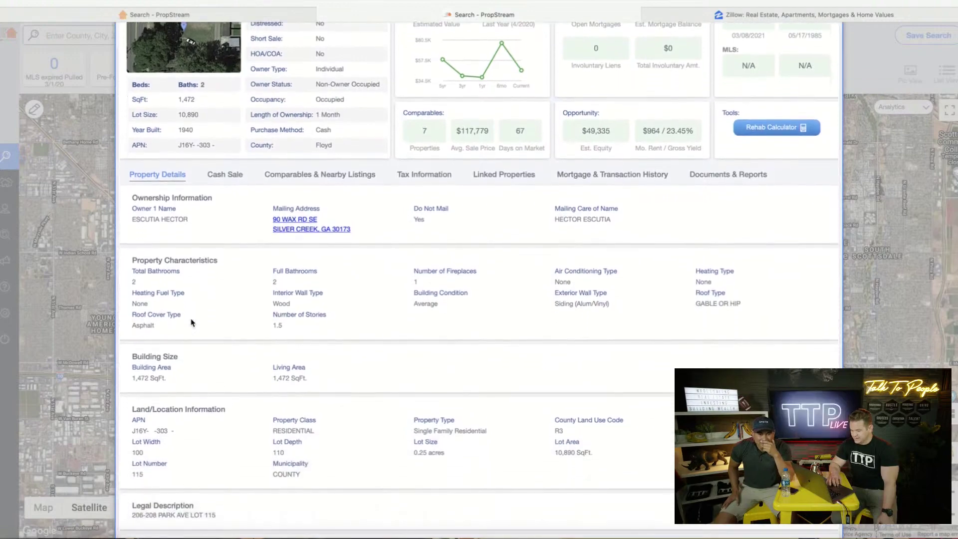
# Compare the Cash Sale and Mortgage & Transaction History tabs, then enlarge the aerial map
pyautogui.click(222, 176)
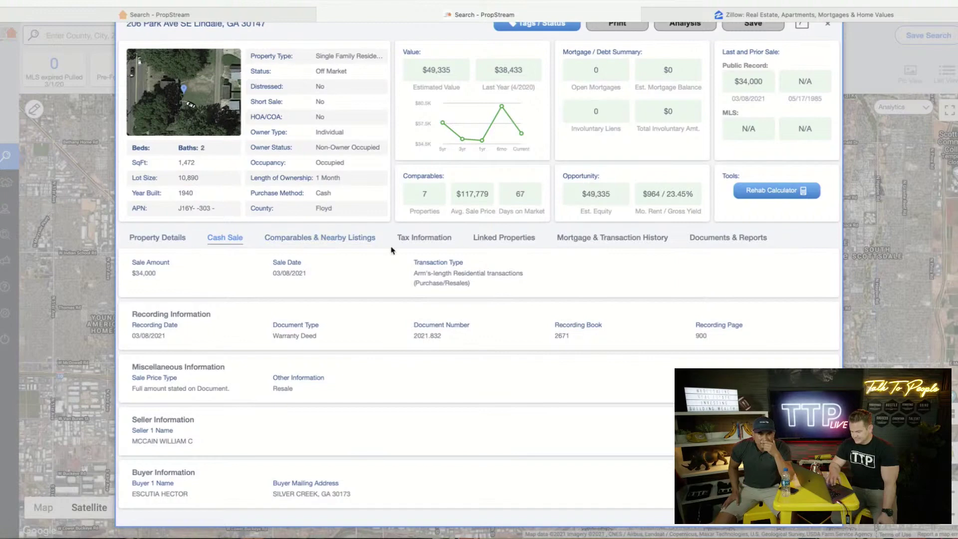
pyautogui.click(583, 240)
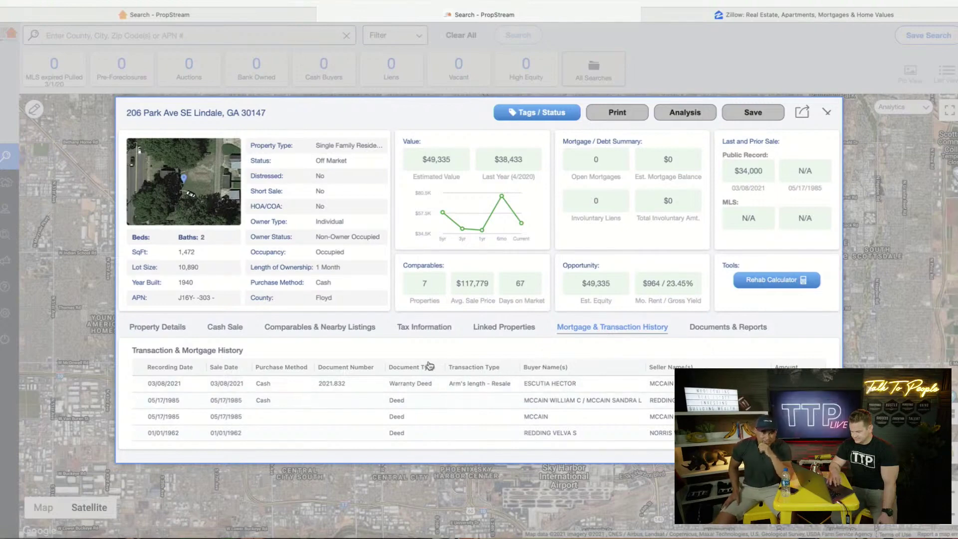
pyautogui.click(225, 331)
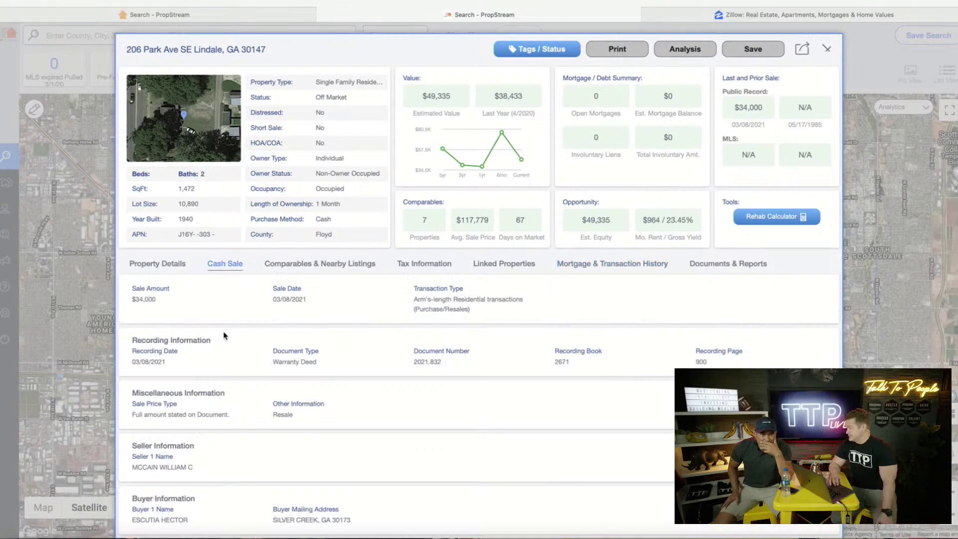
pyautogui.click(169, 268)
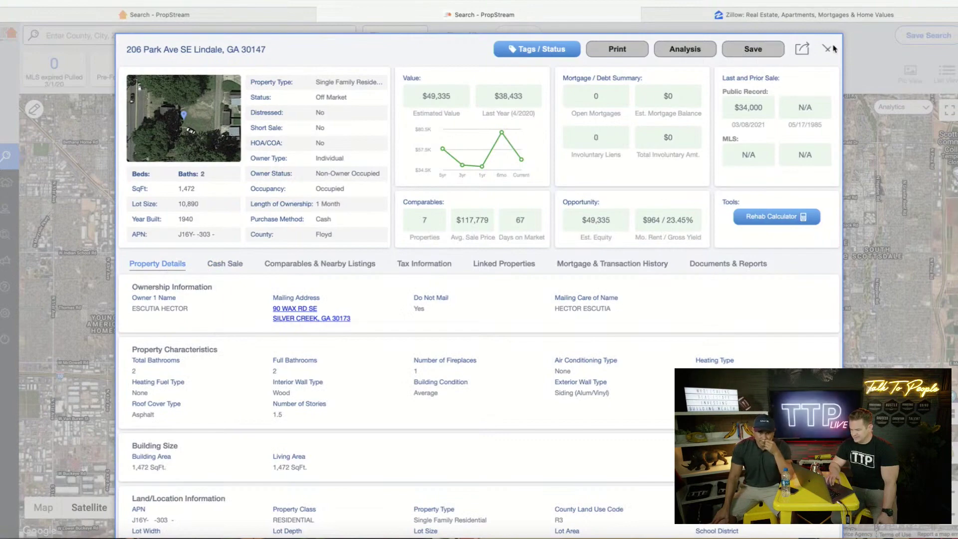
pyautogui.click(217, 136)
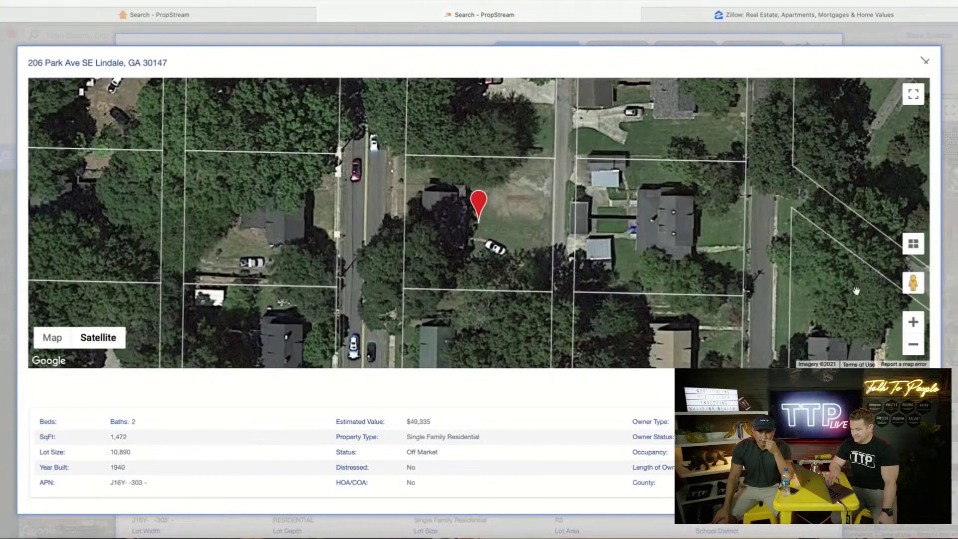
pyautogui.moveTo(907, 282); pyautogui.dragTo(359, 212)
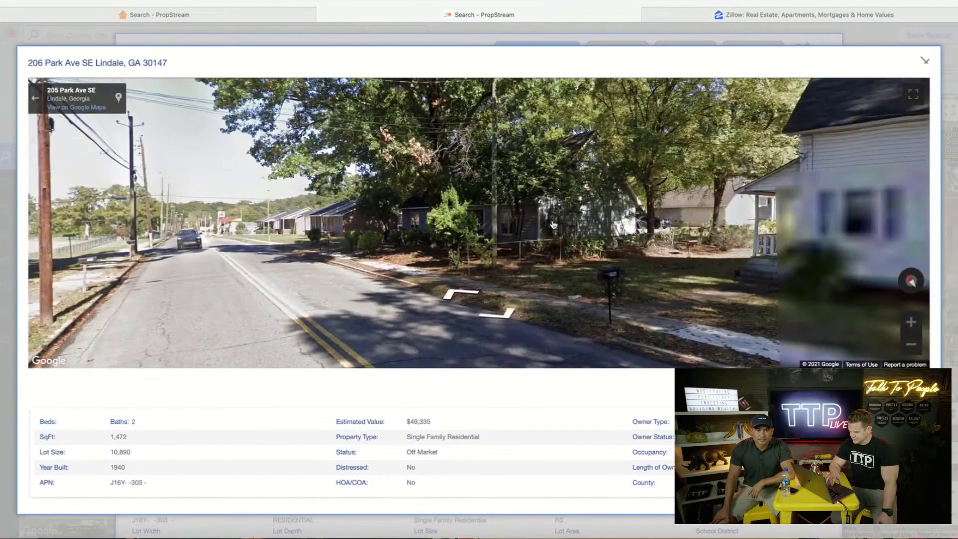
pyautogui.moveTo(554, 226); pyautogui.dragTo(344, 219)
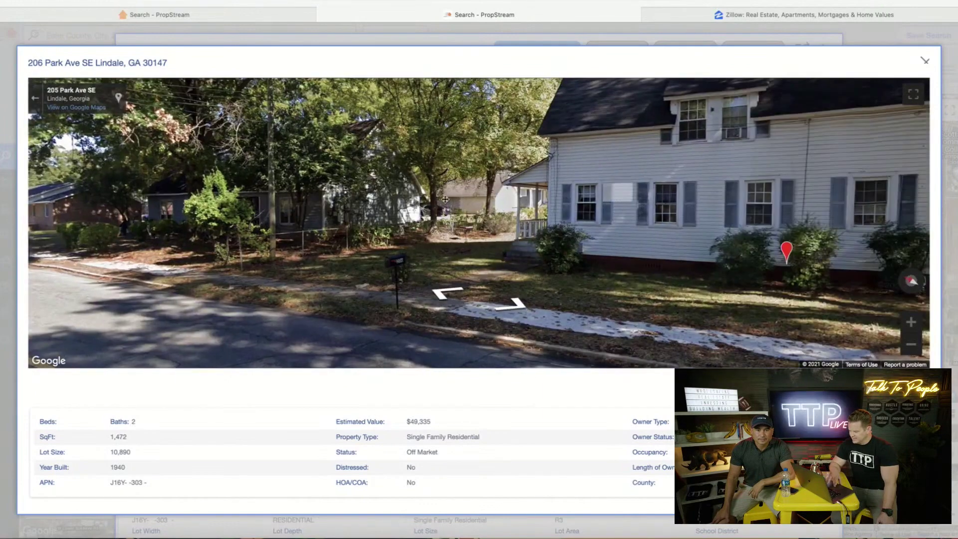
pyautogui.moveTo(623, 192); pyautogui.dragTo(376, 205)
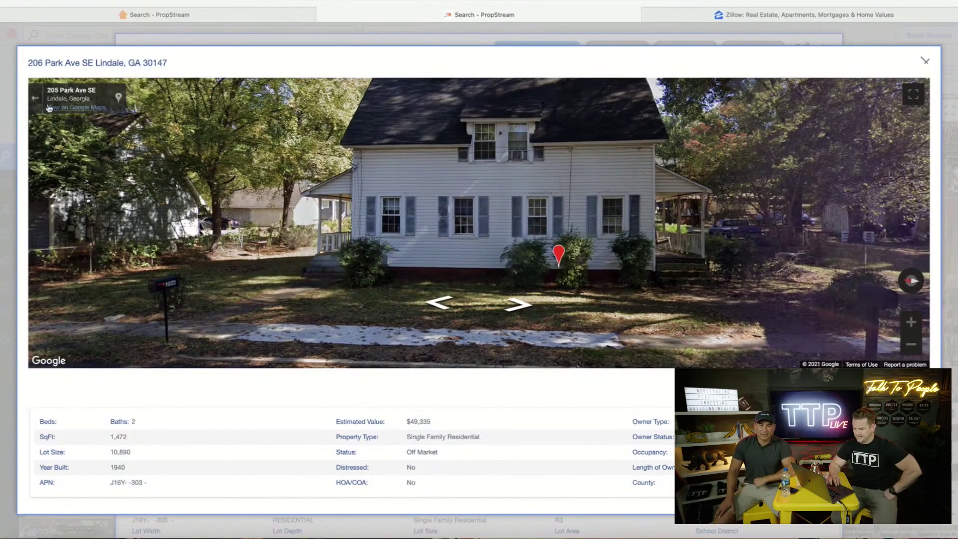
pyautogui.click(33, 98)
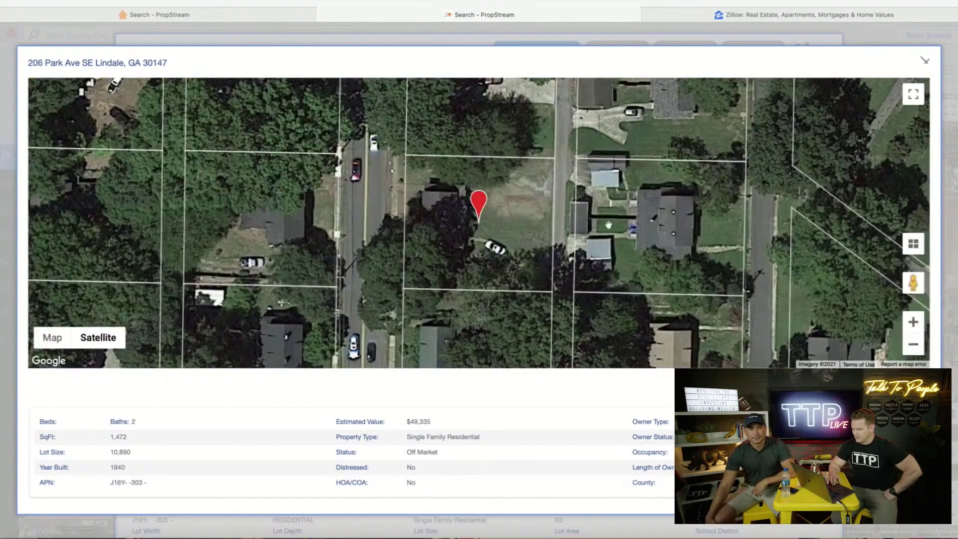
pyautogui.click(924, 61)
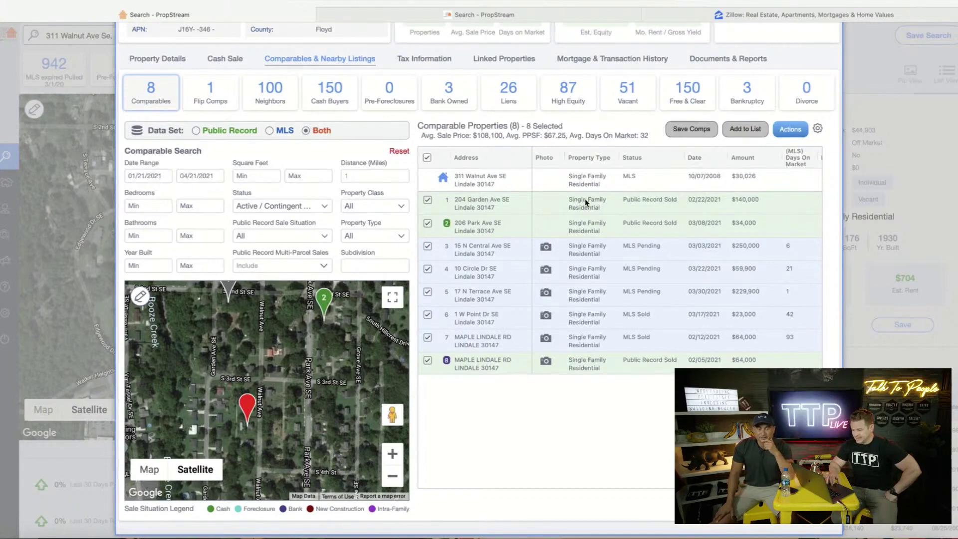
# Scroll the comparables table across the Amount, SqFt and PPSF columns of the eight comps
pyautogui.hscroll(5, 636, 223)
pyautogui.scroll(1, 636, 223)
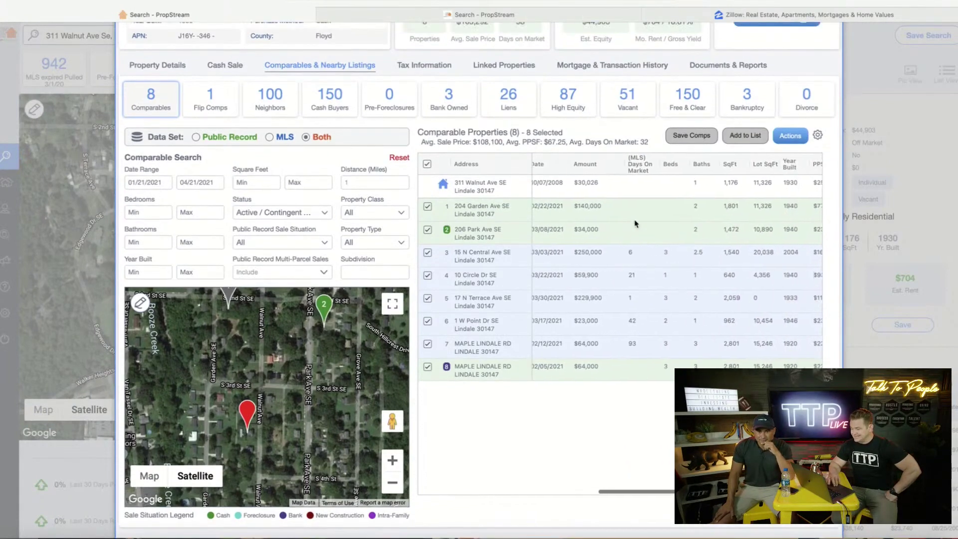
pyautogui.hscroll(-5, 636, 222)
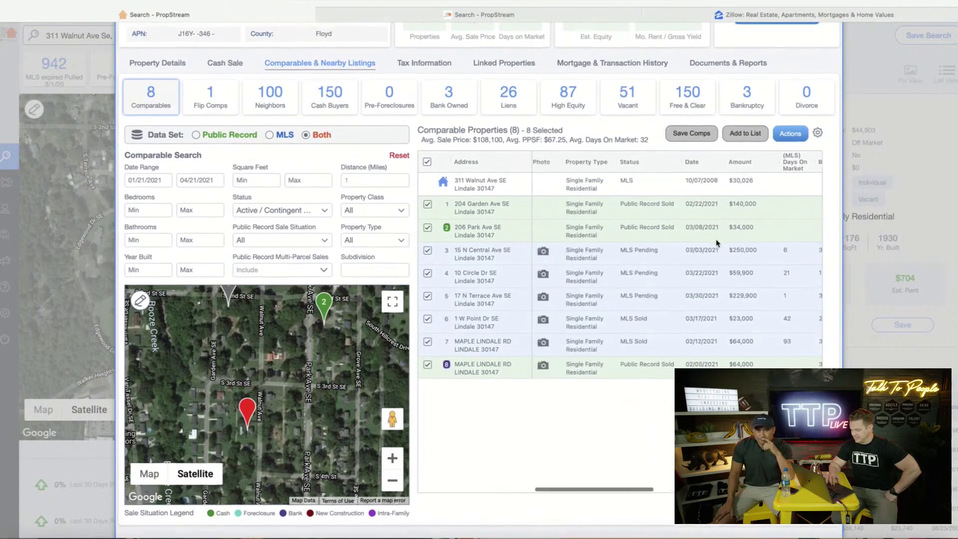
pyautogui.hscroll(-2, 717, 243)
pyautogui.scroll(-1, 717, 243)
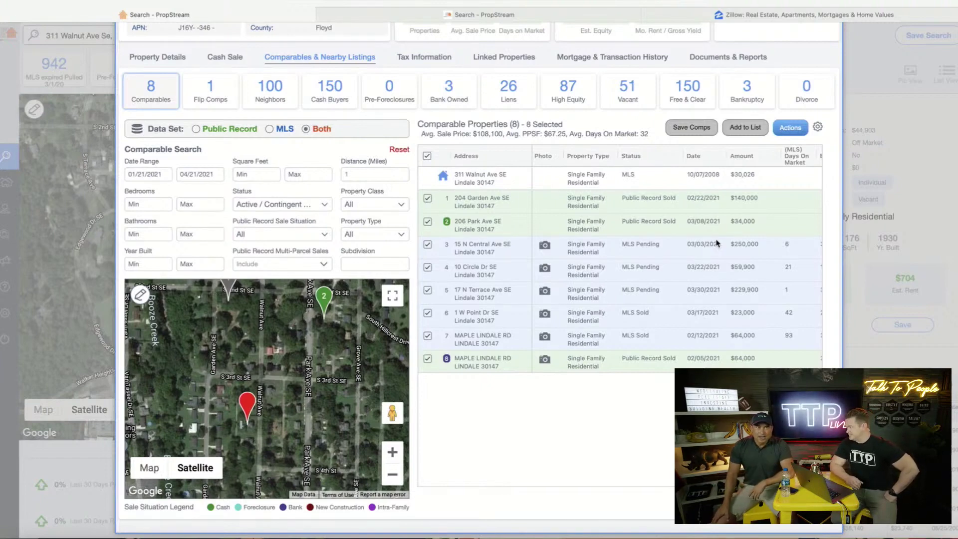
pyautogui.hscroll(5, 717, 243)
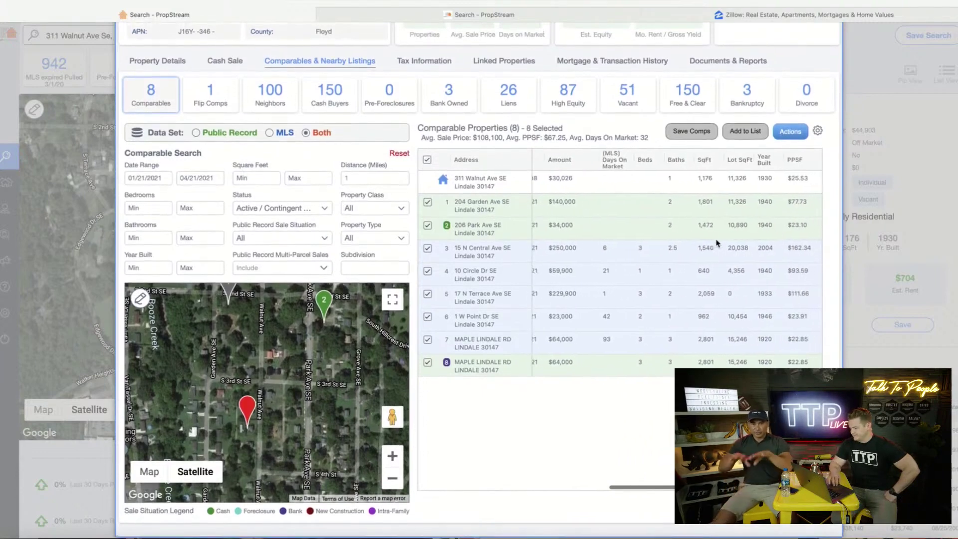
pyautogui.hscroll(-2, 716, 243)
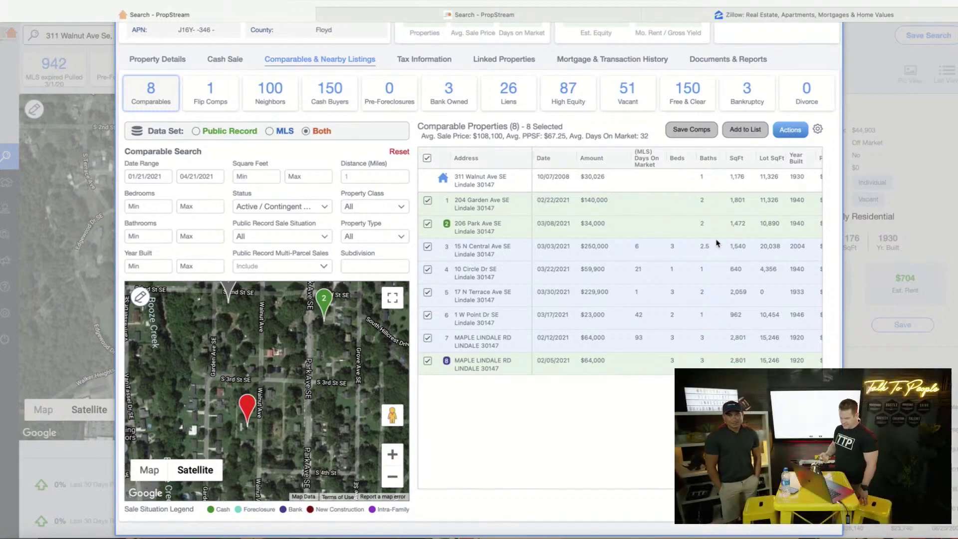
pyautogui.hscroll(-5, 717, 243)
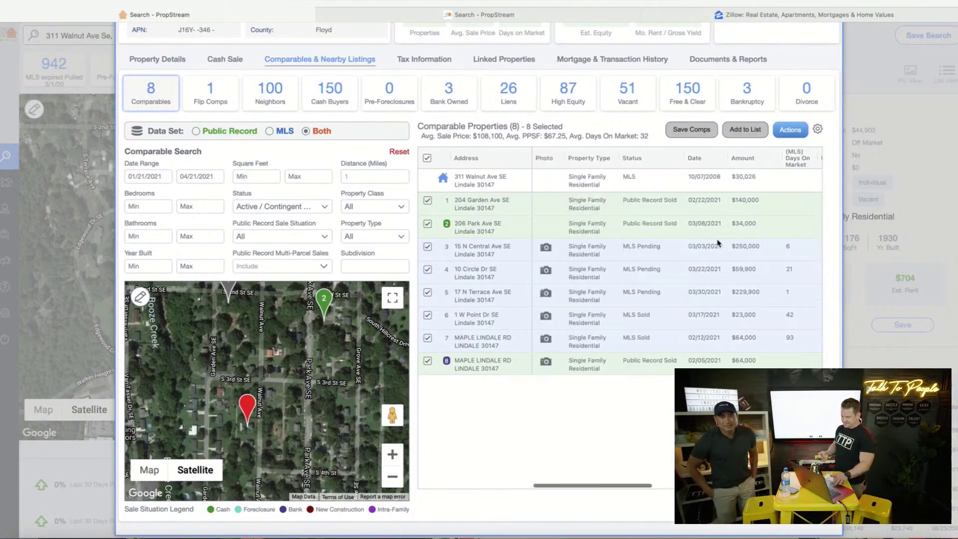